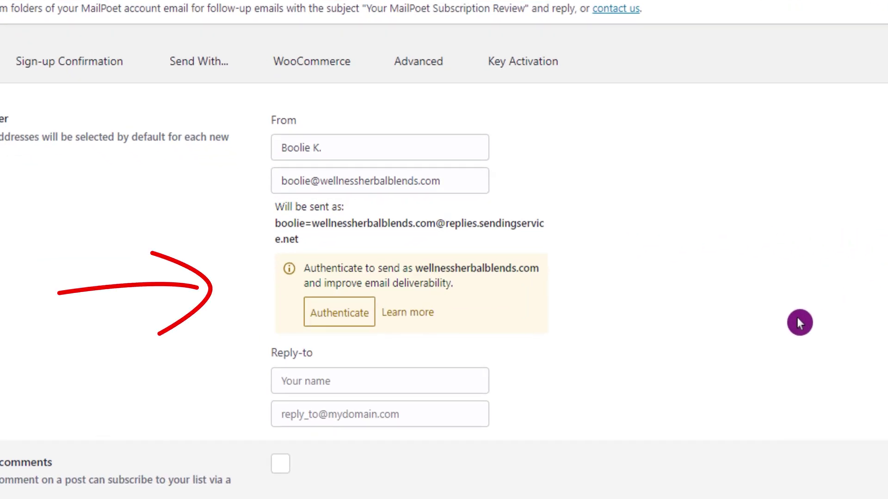
Open MailPoet's Manage Sender Domain dialog to authenticate wellnessherbalblends.com.
click(346, 324)
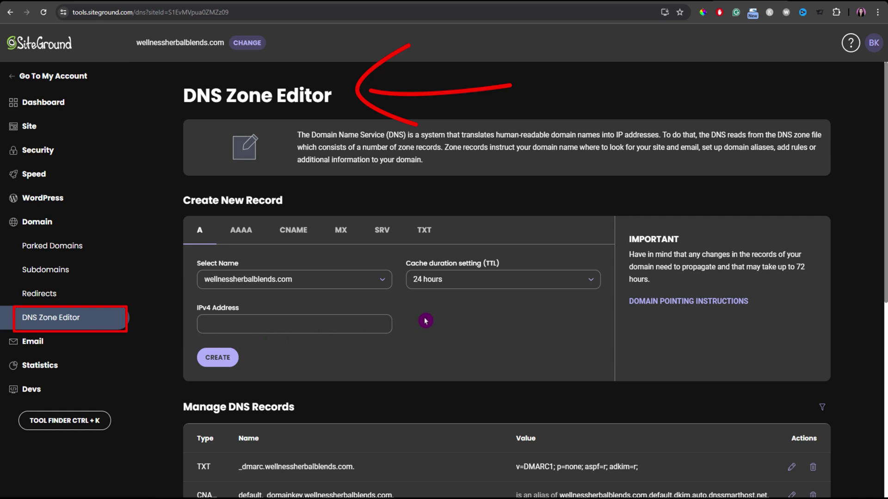
Create a CNAME record named mailpoet1._domainkey that aliases dkim1.sendingservice.net.
click(295, 232)
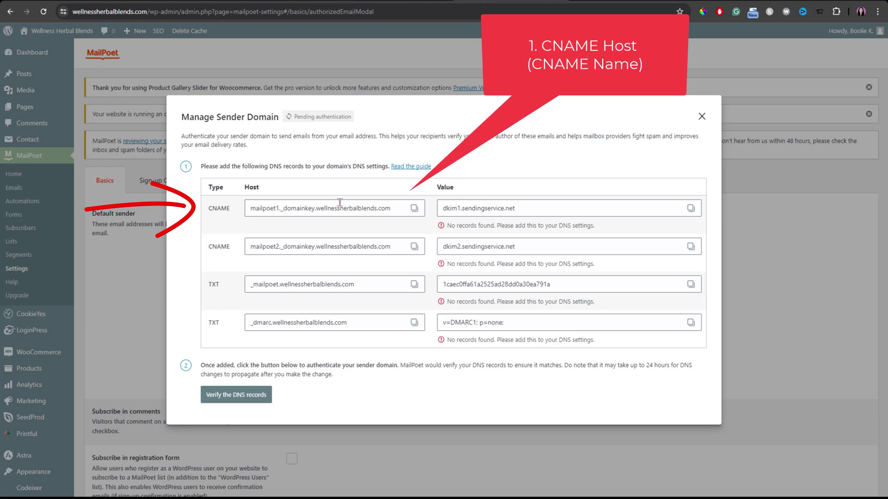
click(414, 208)
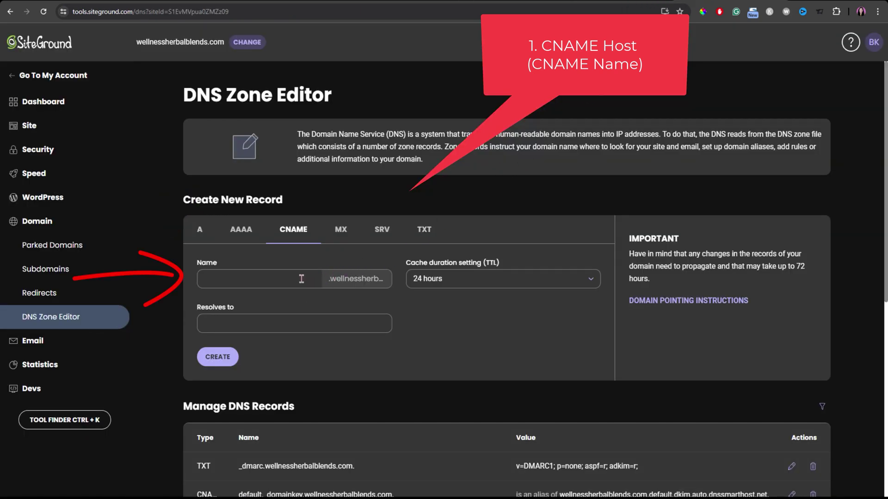
key(ctrl+v)
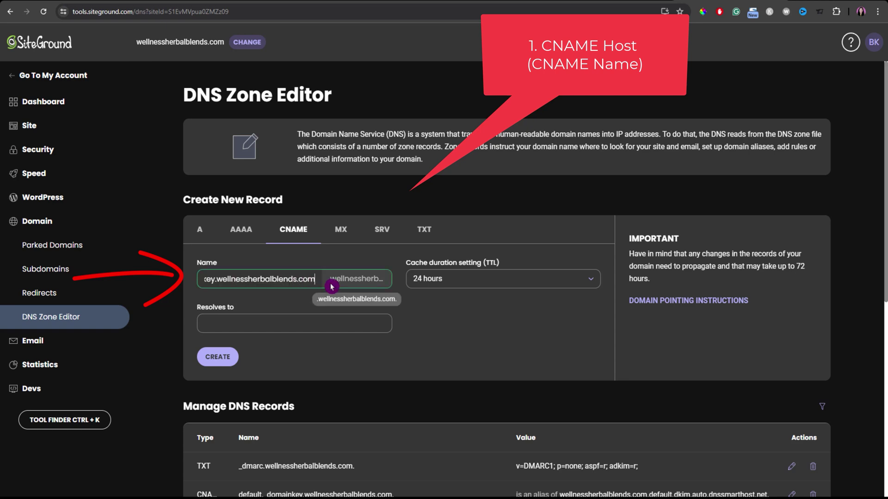
click(363, 285)
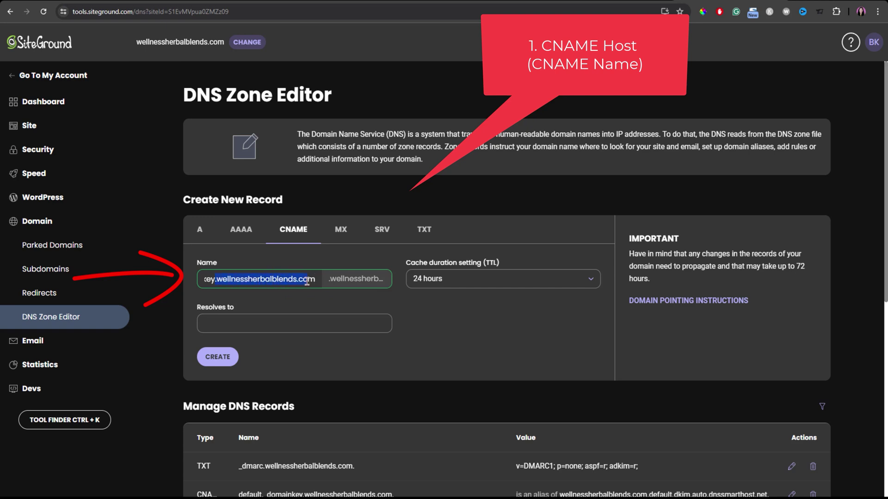
drag(307, 282, 316, 282)
key(BackSpace)
key(BackSpace)
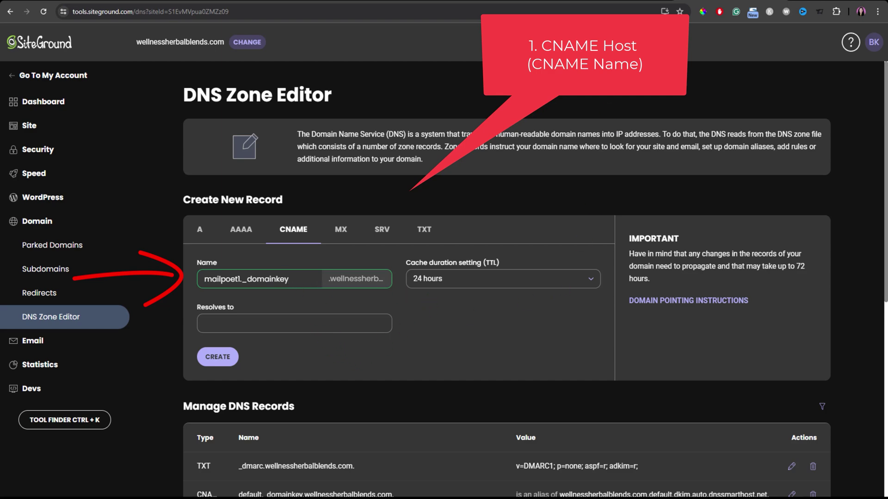
key(ctrl+Tab)
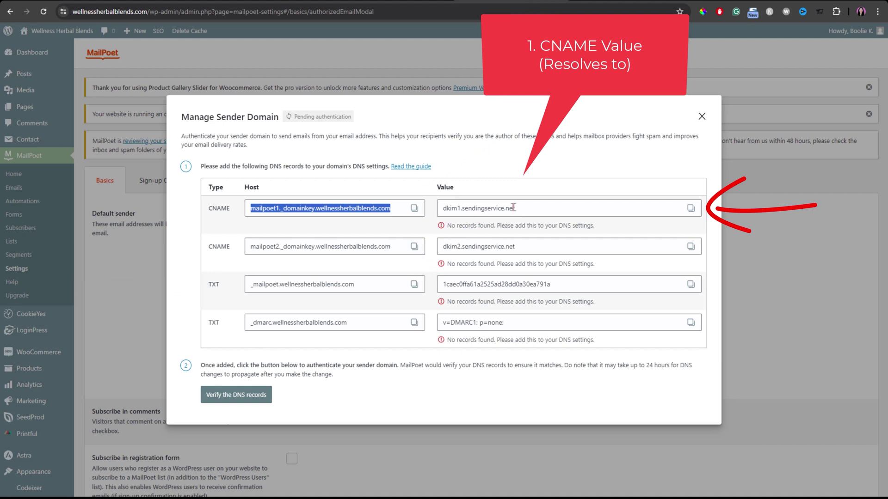
click(691, 209)
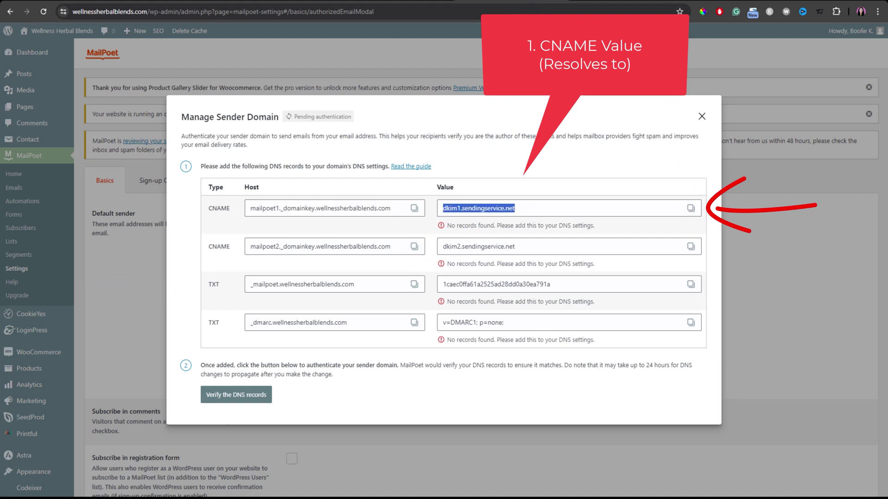
key(alt+Tab)
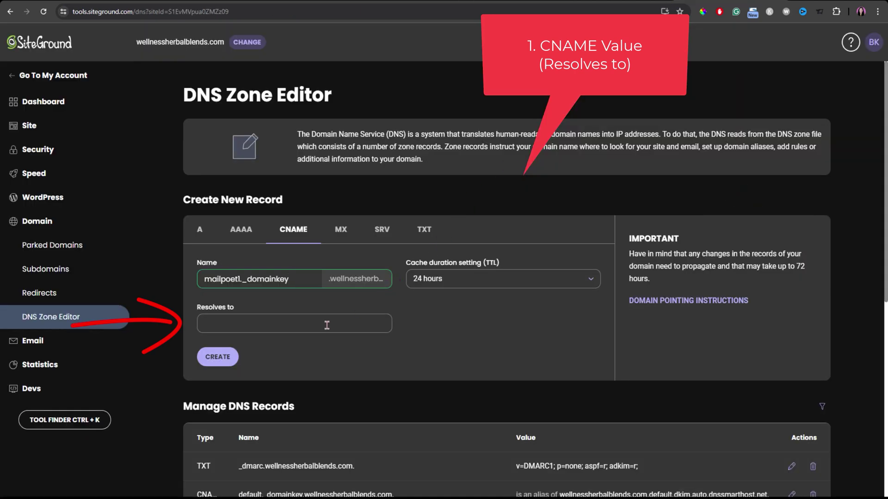
key(ctrl+v)
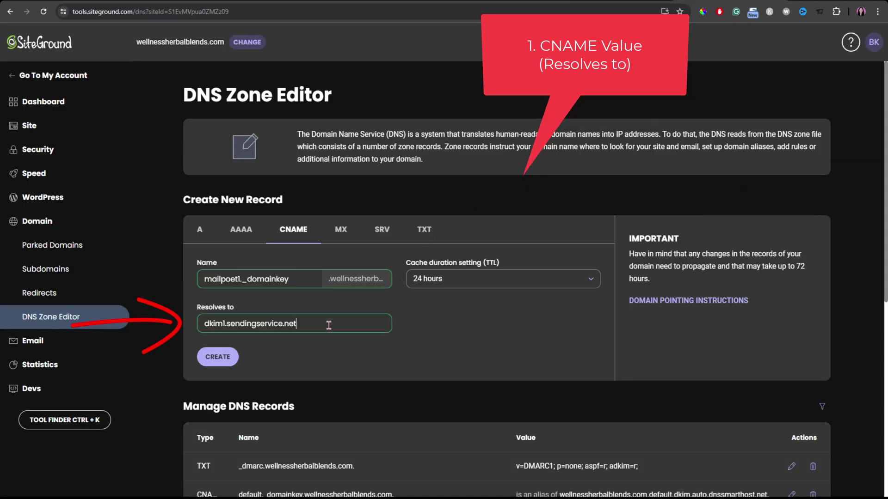
click(218, 359)
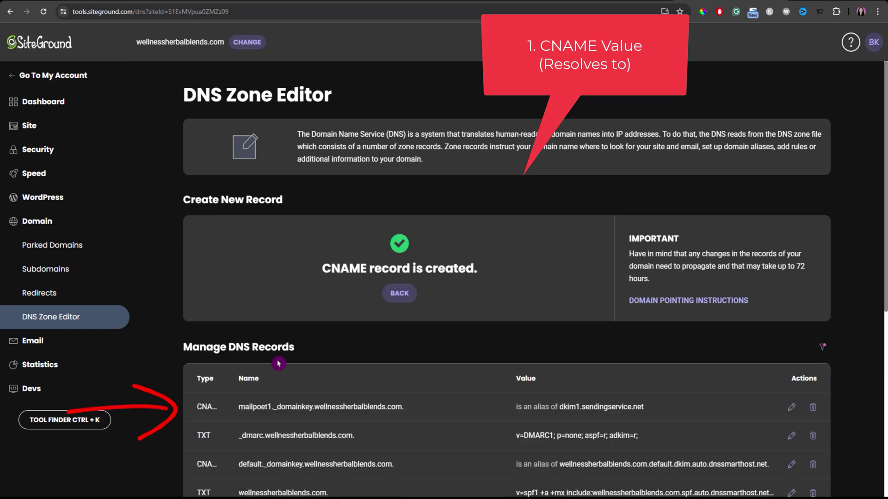
Enter mailpoet2._domainkey as the name of a new CNAME record, trimming the domain suffix.
click(513, 1)
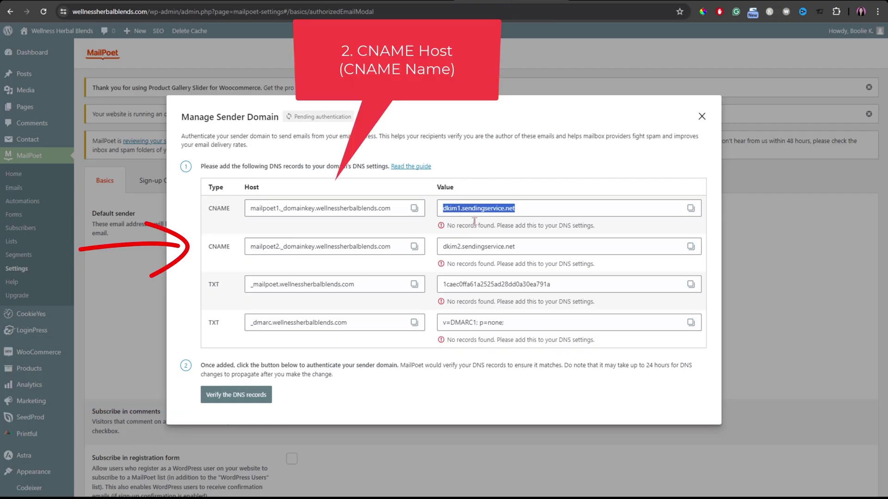
click(415, 248)
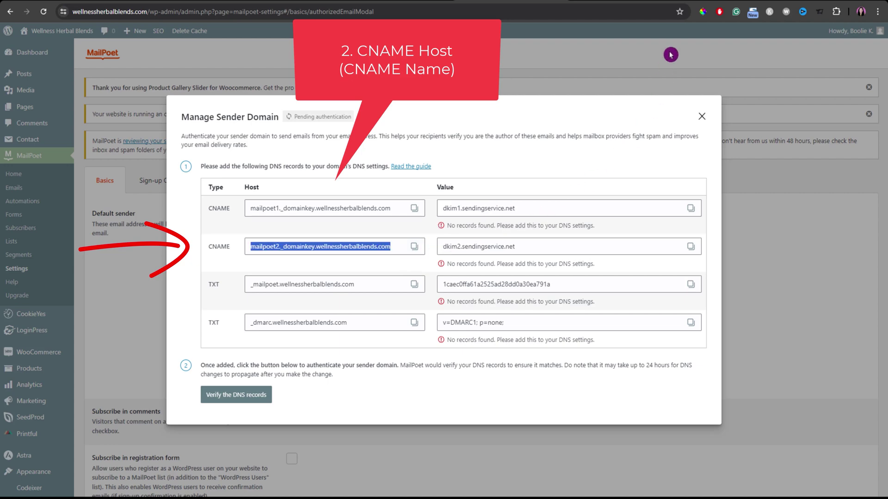
click(709, 2)
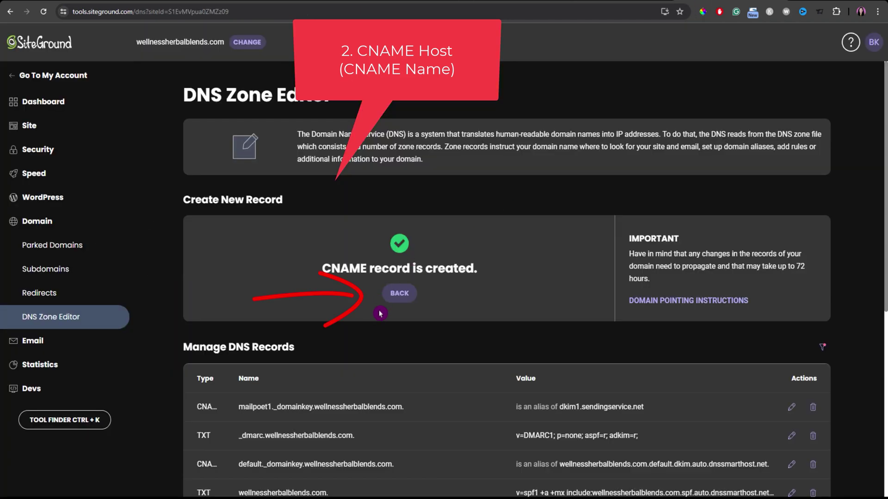
click(402, 299)
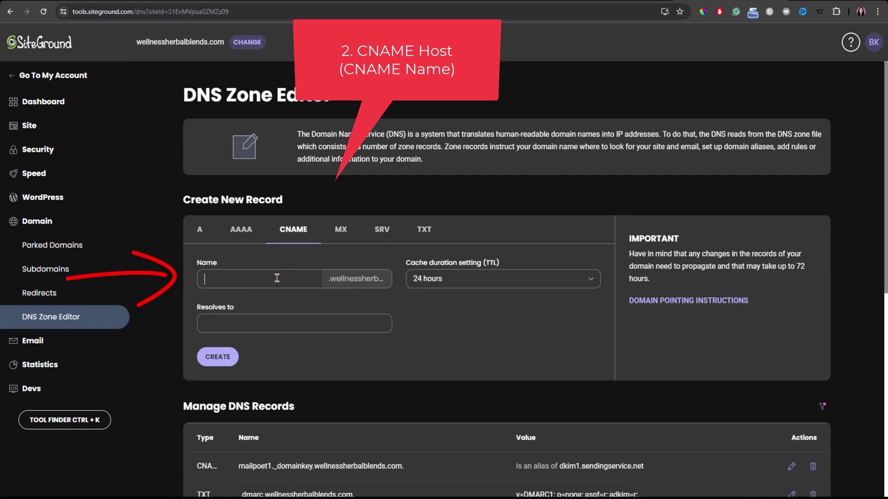
click(305, 304)
key(ctrl+v)
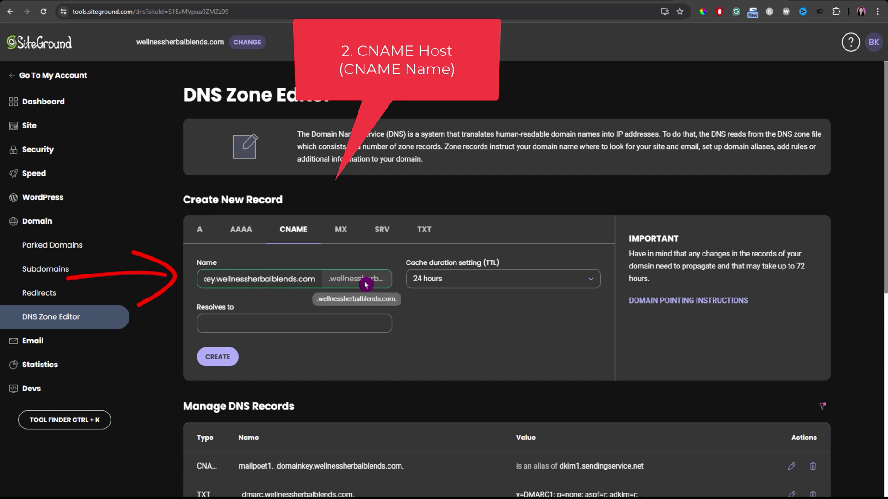
click(346, 285)
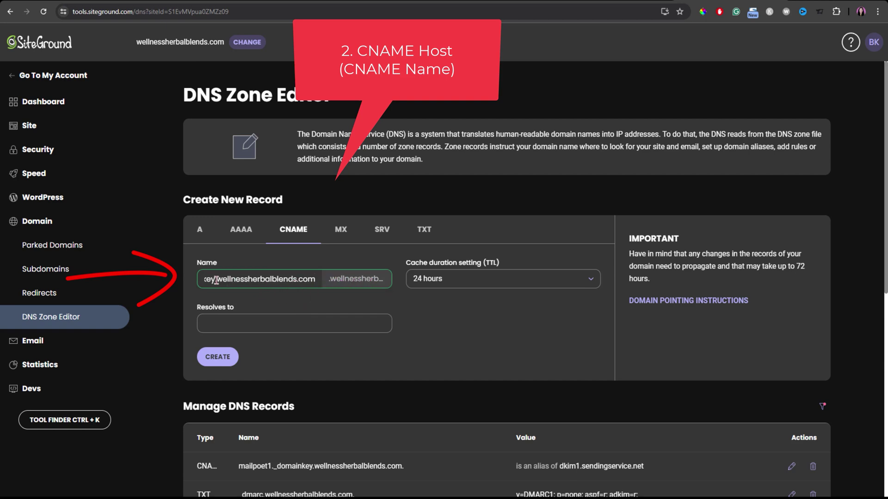
drag(278, 275, 317, 277)
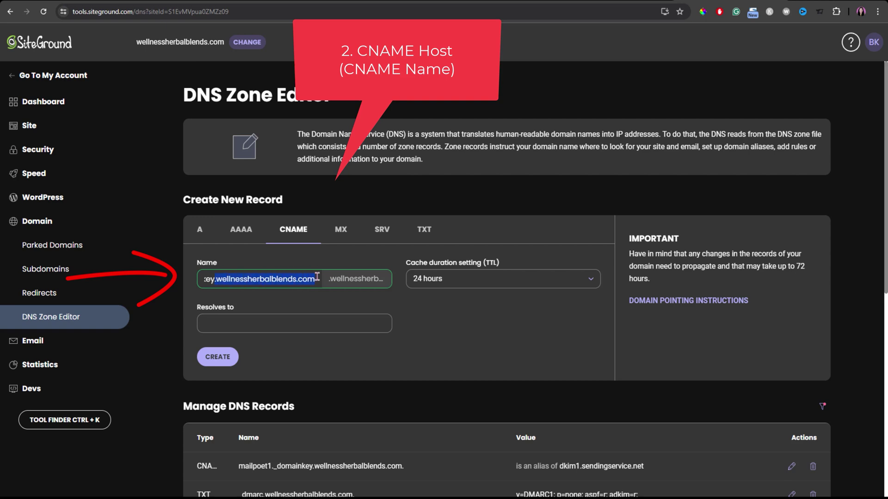
key(BackSpace)
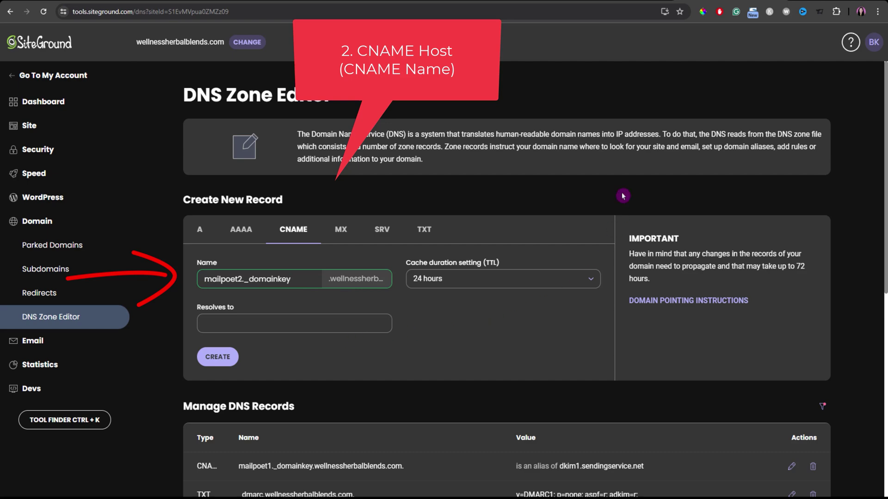
Set the alias target to dkim2.sendingservice.net and create the second CNAME record.
click(512, 1)
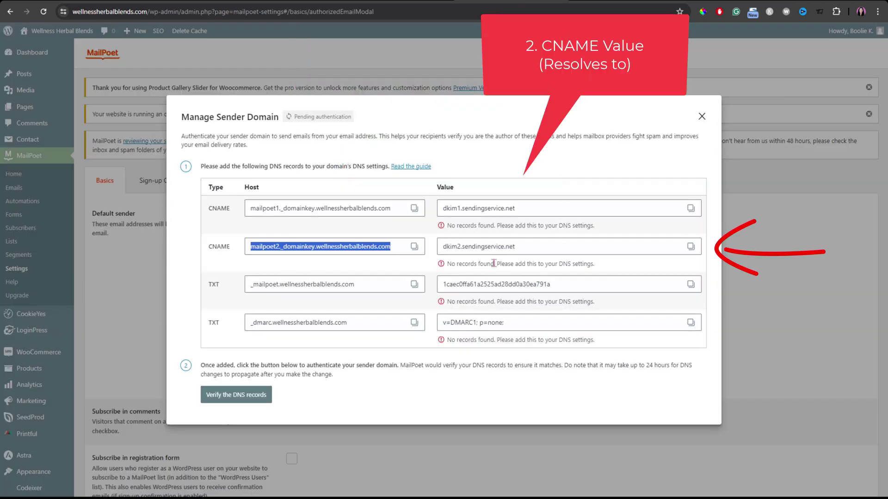
click(690, 247)
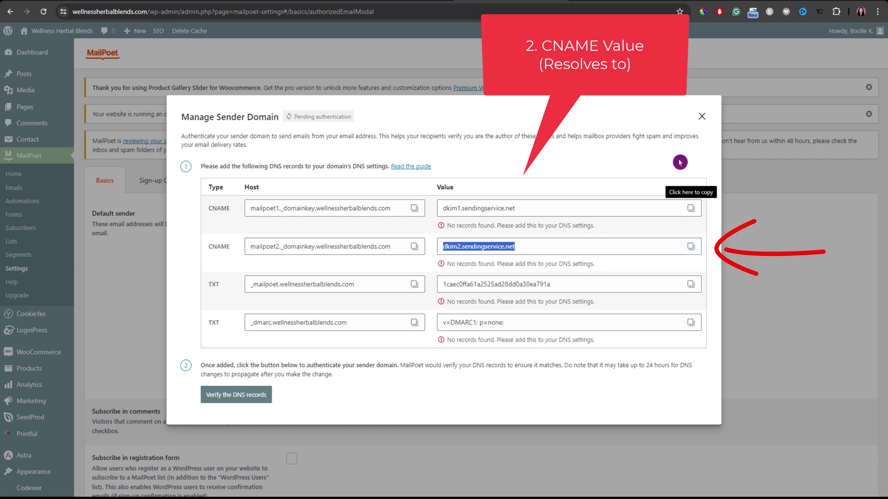
click(729, 2)
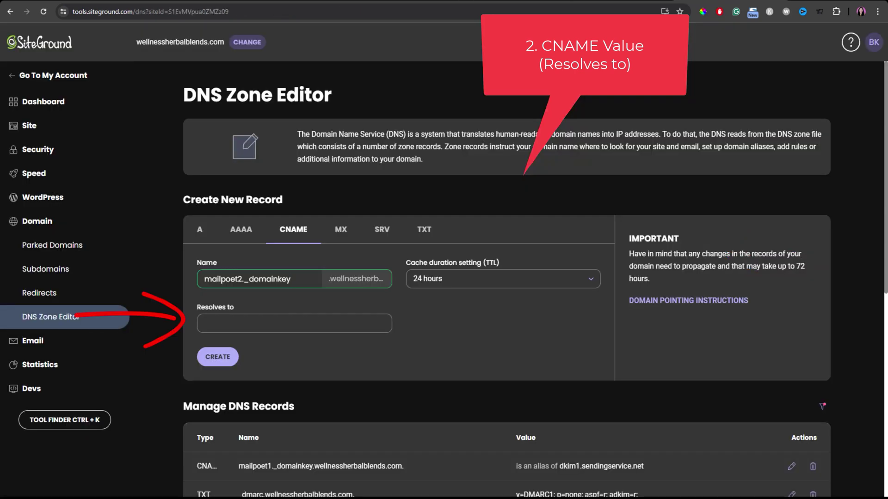
key(ctrl+v)
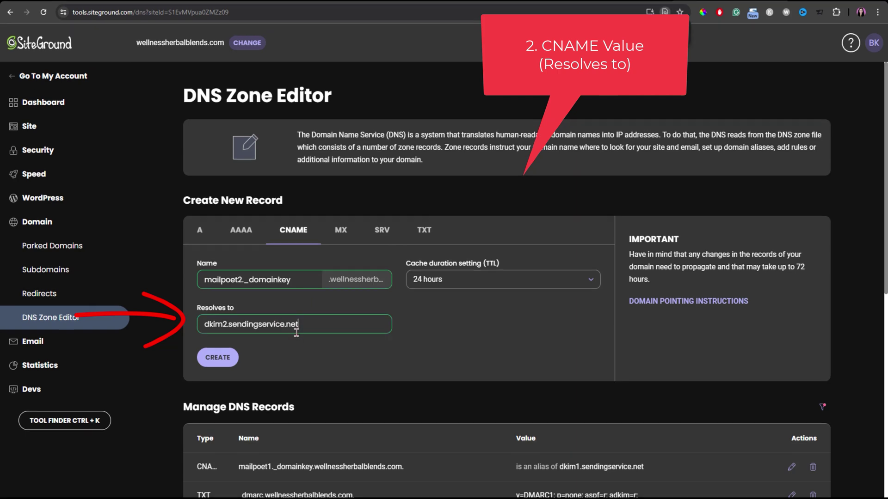
click(282, 358)
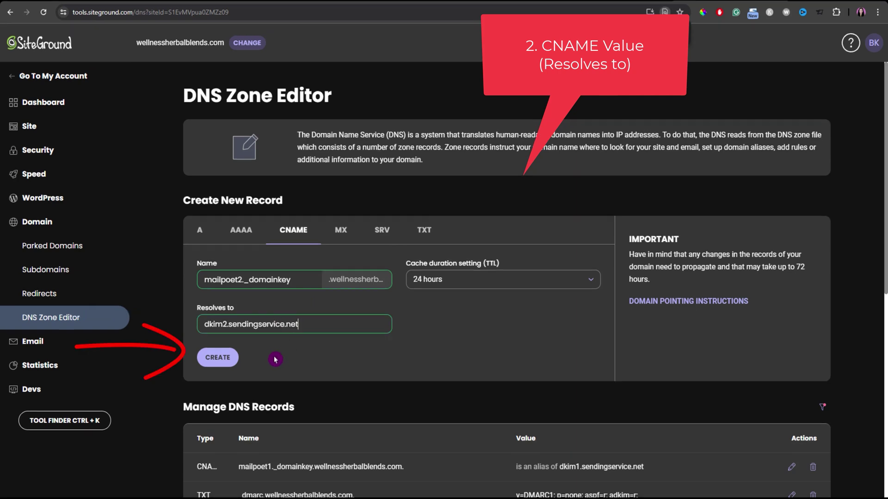
click(213, 360)
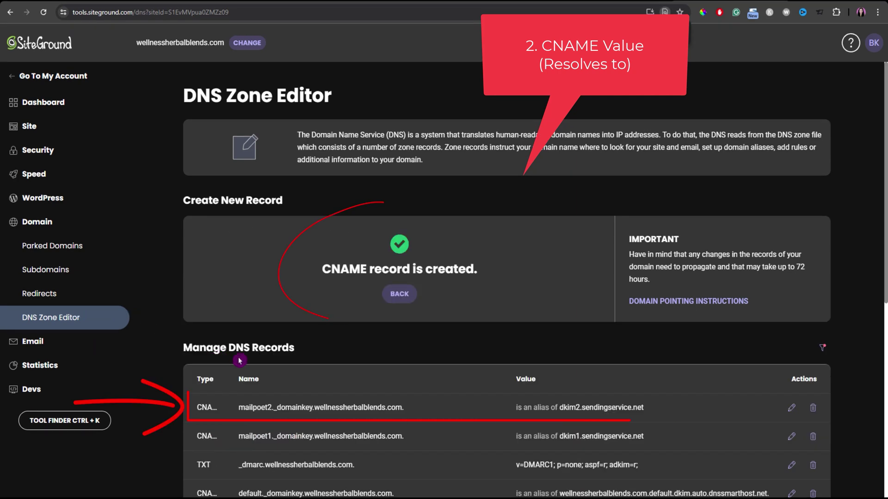
click(398, 294)
key(ctrl+f)
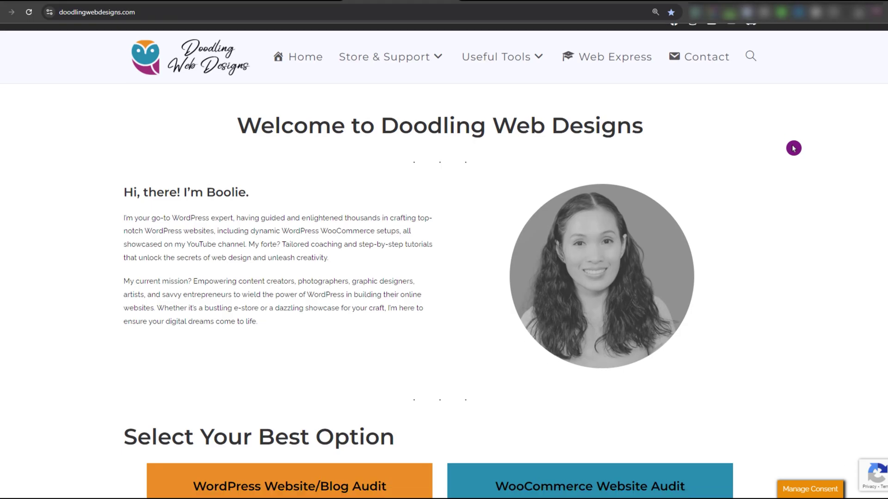
Scroll to the audit pricing cards, then copy MailPoet's _mailpoet.wellnessherbalblends.com TXT host.
scroll(793, 147, down, 2)
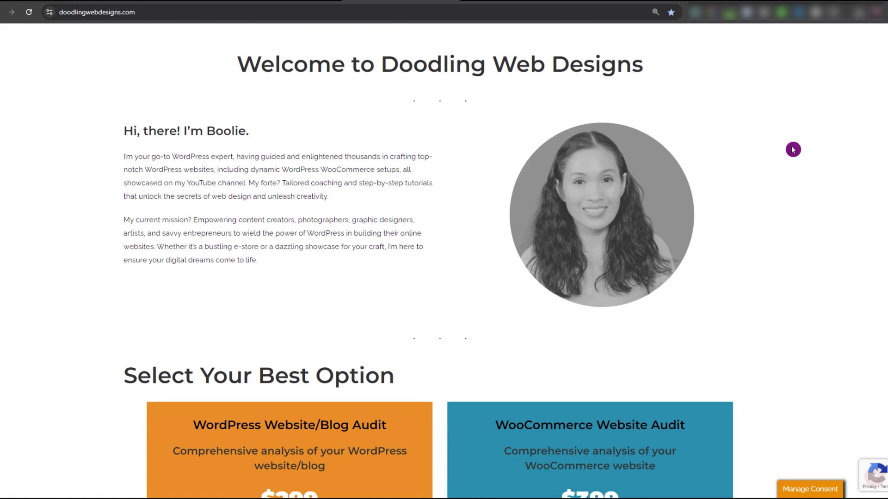
scroll(793, 149, down, 4)
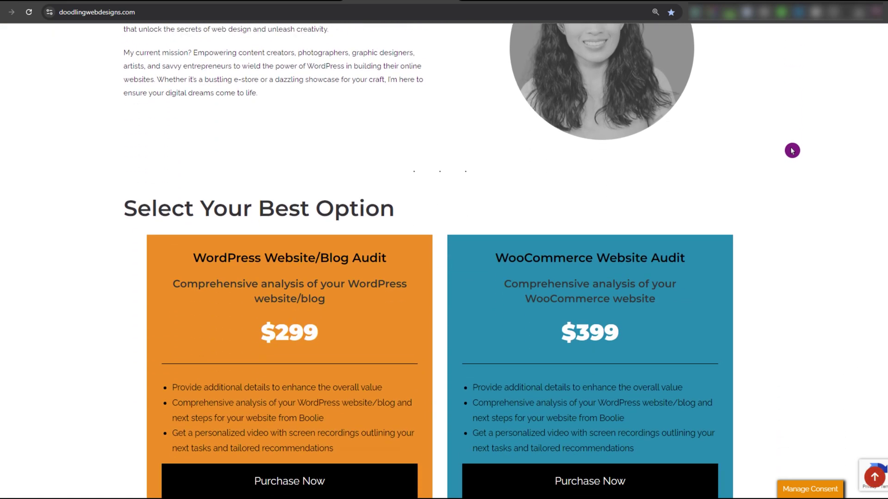
scroll(792, 152, down, 2)
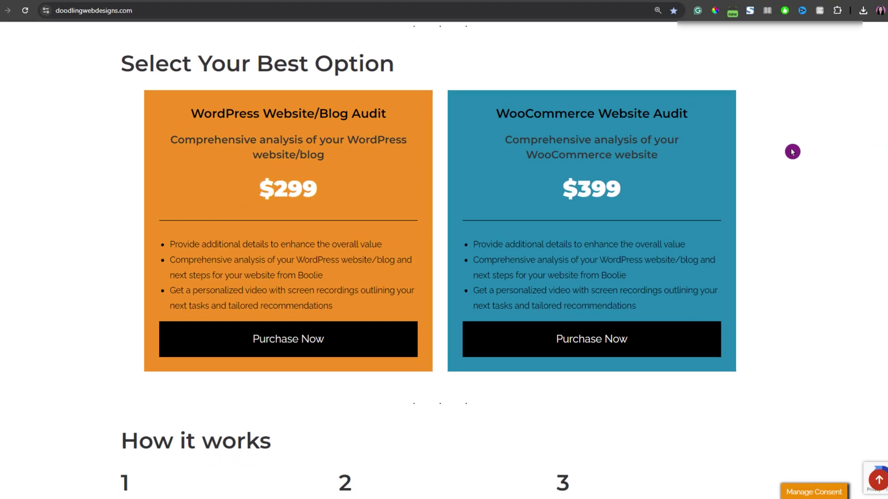
scroll(788, 152, down, 3)
scroll(789, 152, down, 4)
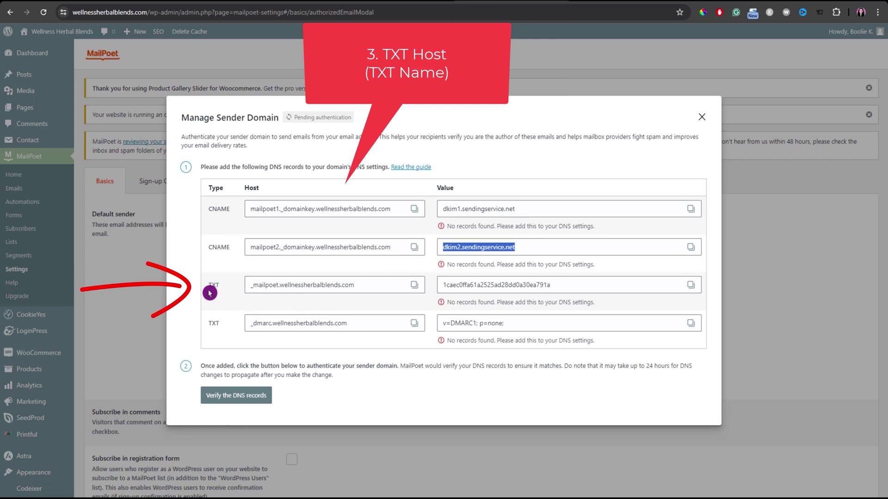
drag(207, 286, 221, 283)
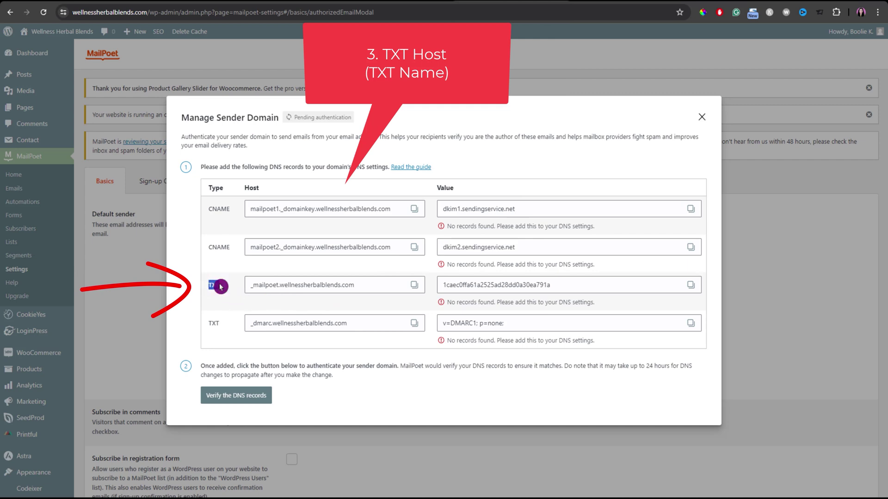
click(414, 286)
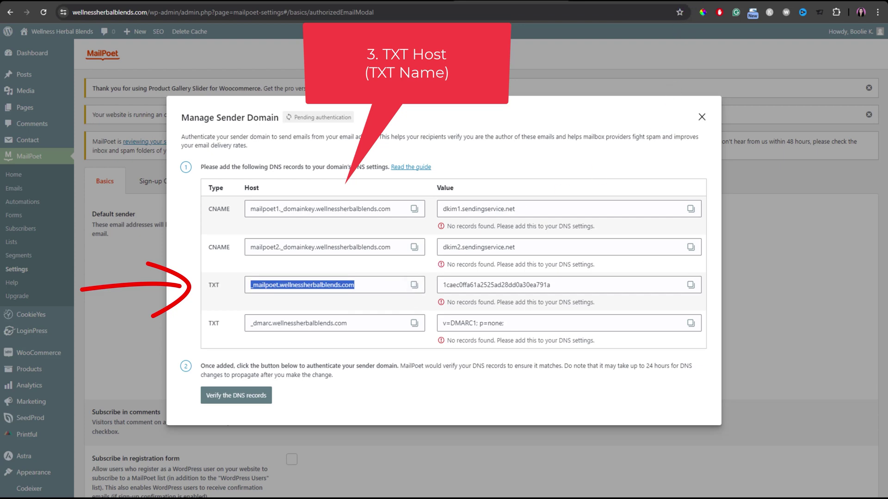
Create a TXT record named _mailpoet with value 1caec0ffa61a2525ad28dd0a30ea791a.
click(722, 2)
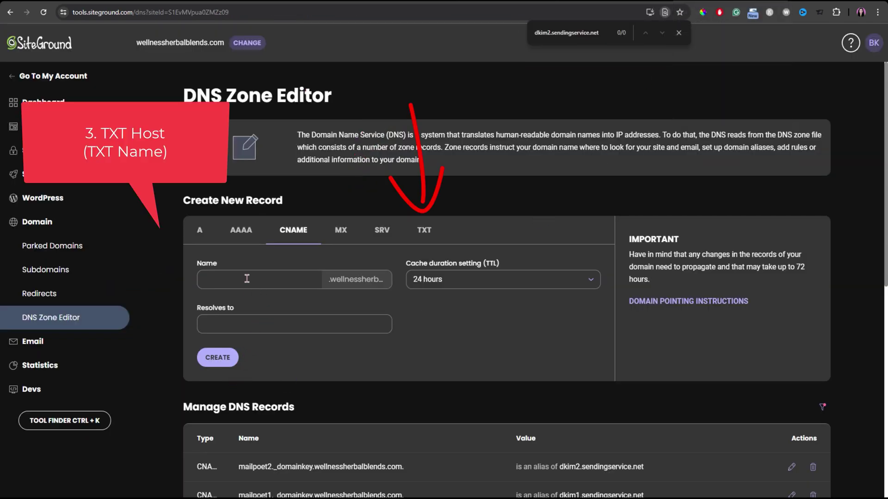
click(426, 231)
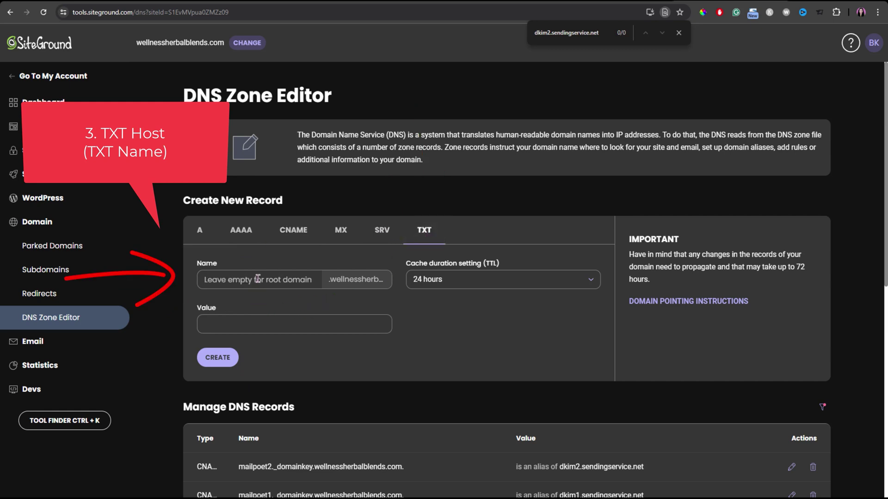
key(ctrl+v)
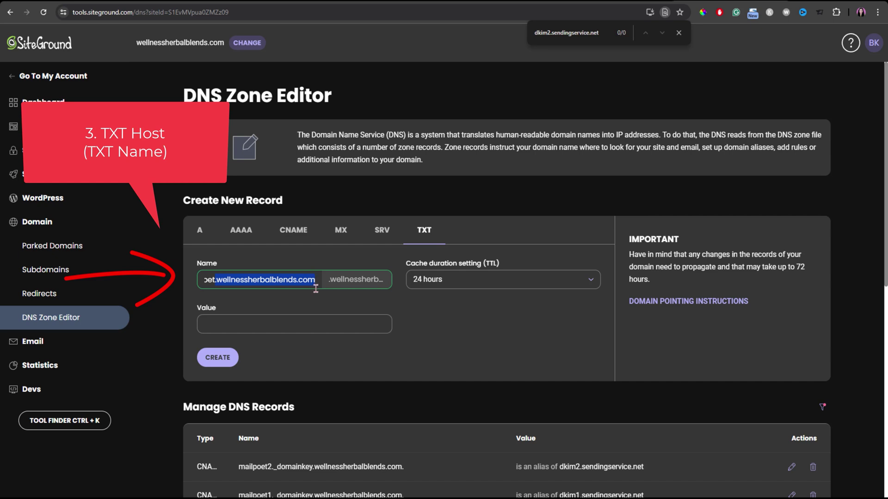
key(BackSpace)
key(BackSpace)
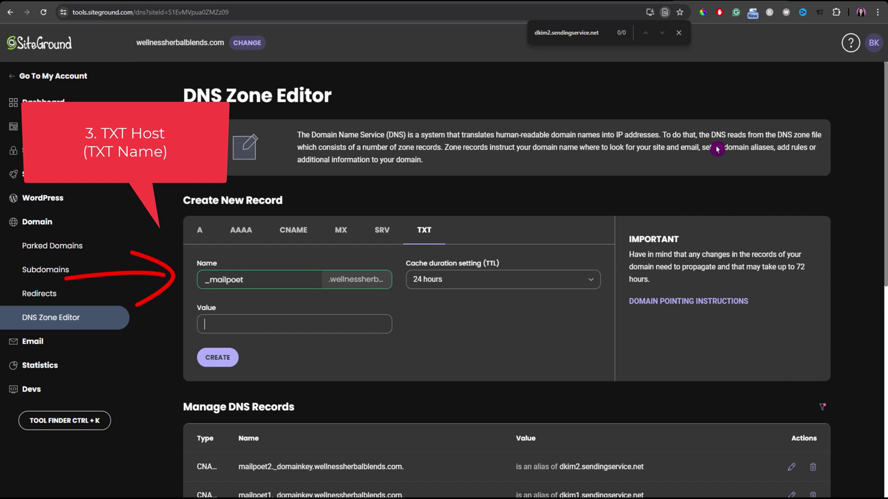
key(ctrl+Tab)
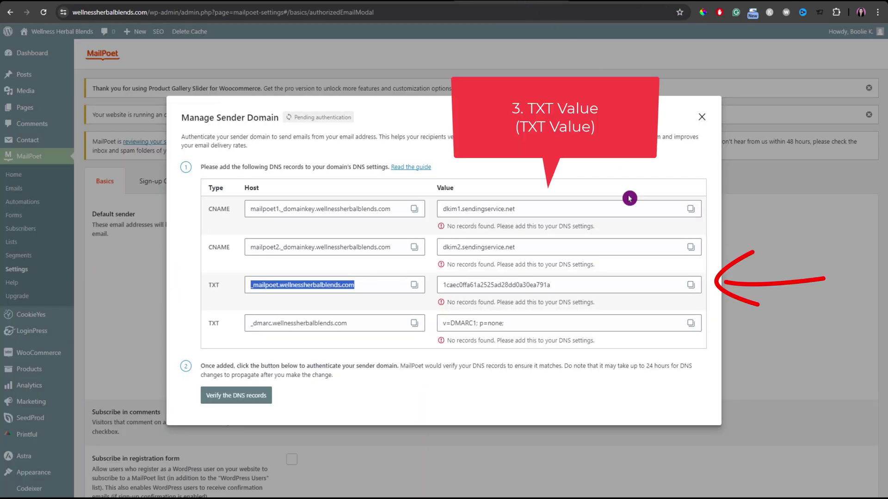
click(460, 286)
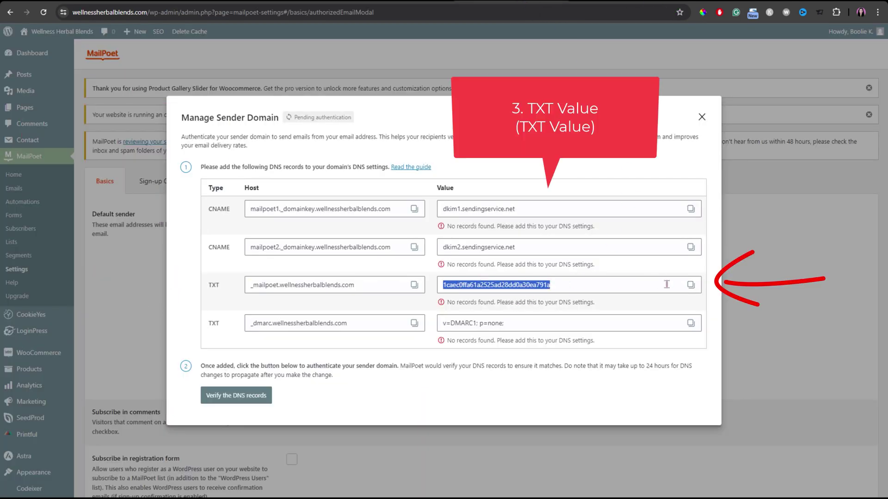
click(691, 286)
click(694, 2)
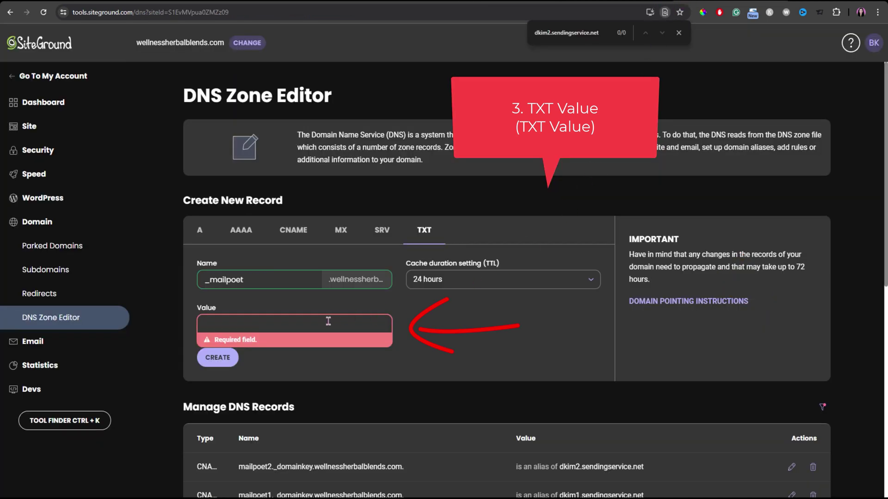
key(ctrl+v)
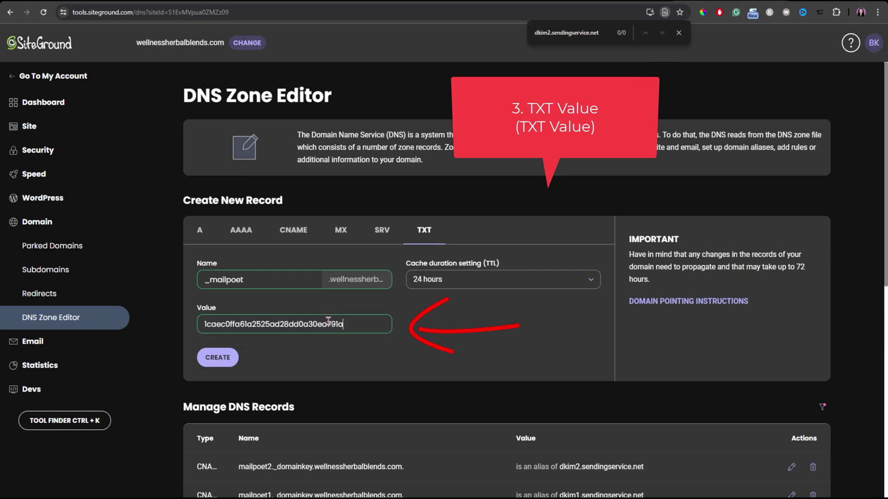
click(226, 365)
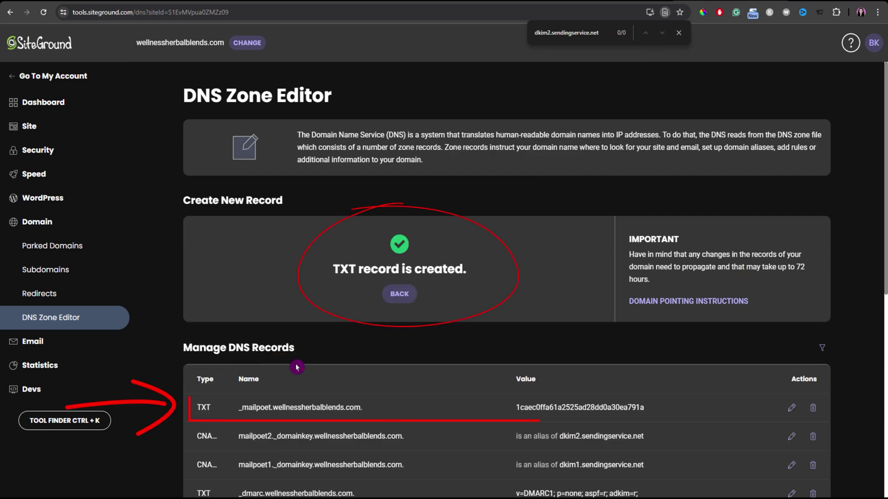
click(406, 297)
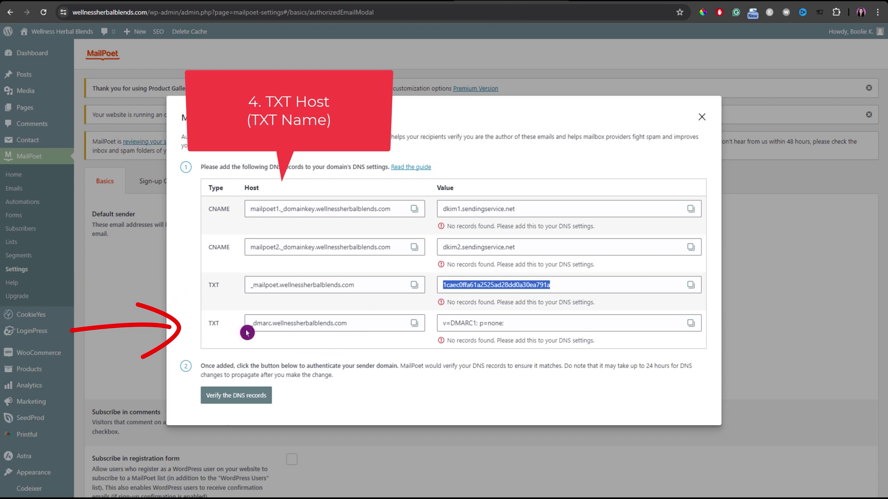
Create a TXT record named _dmarc with value v=DMARC1; p=none;.
click(414, 325)
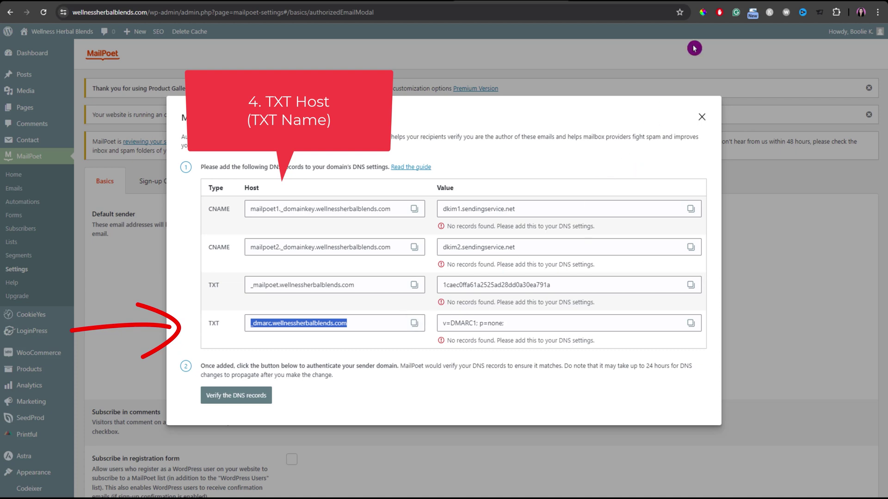
click(713, 2)
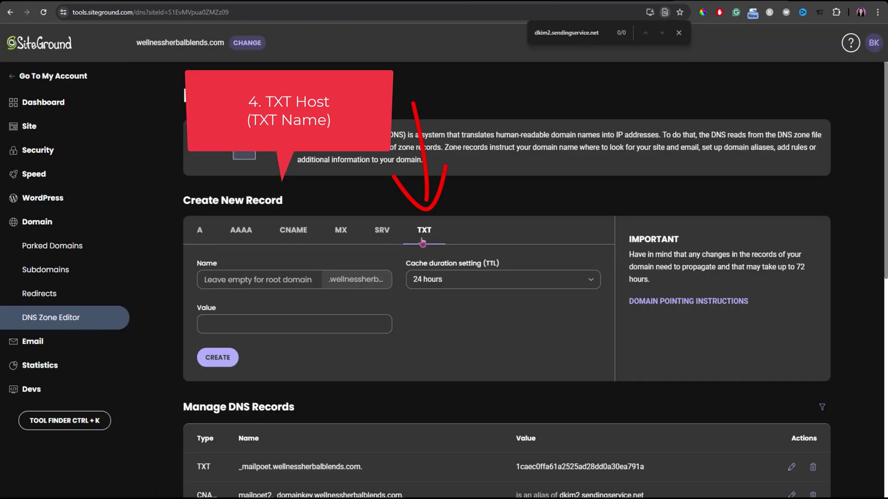
click(268, 281)
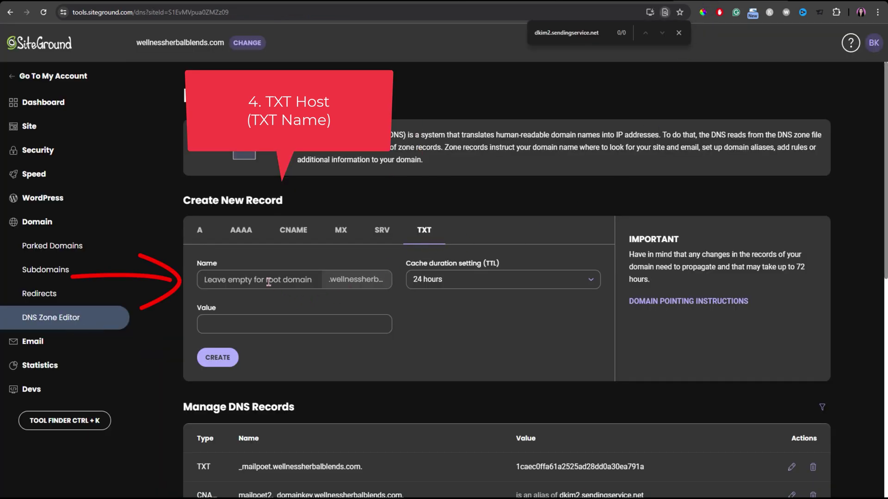
key(ctrl+v)
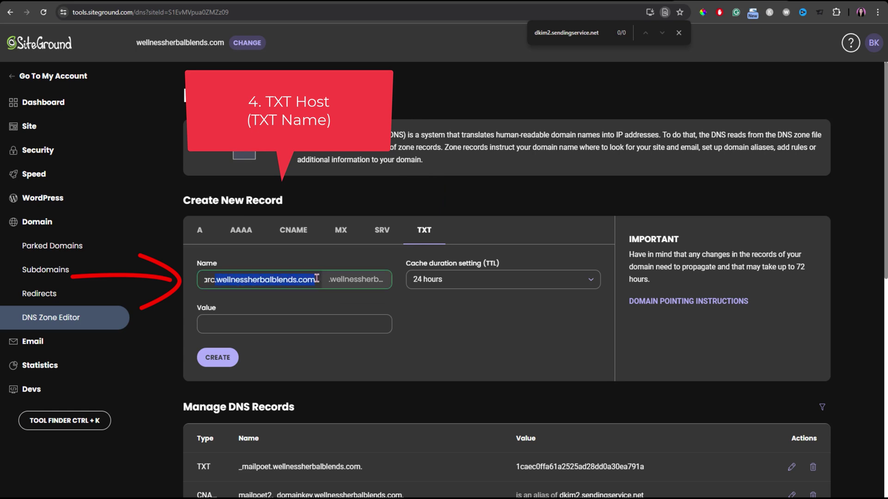
key(BackSpace)
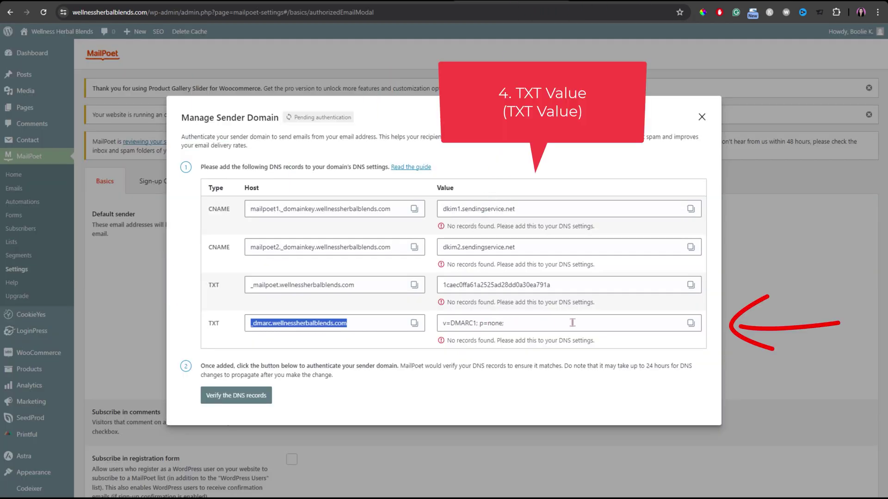
click(690, 324)
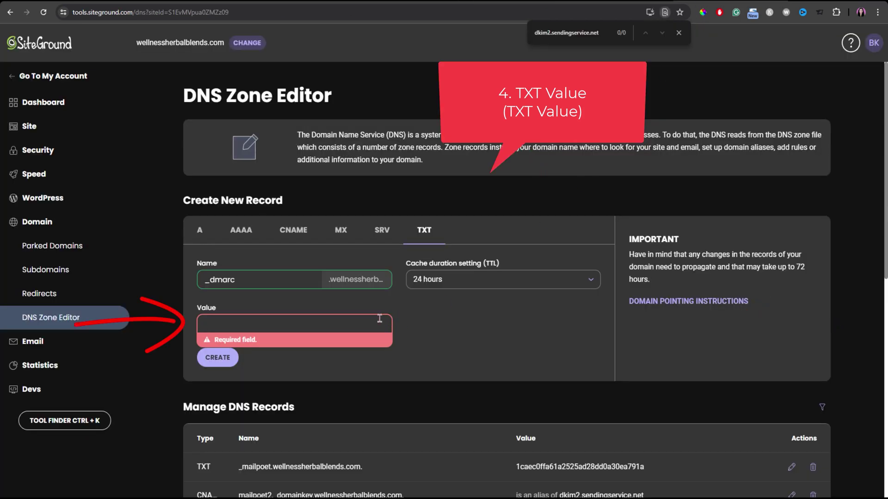
click(287, 321)
key(ctrl+v)
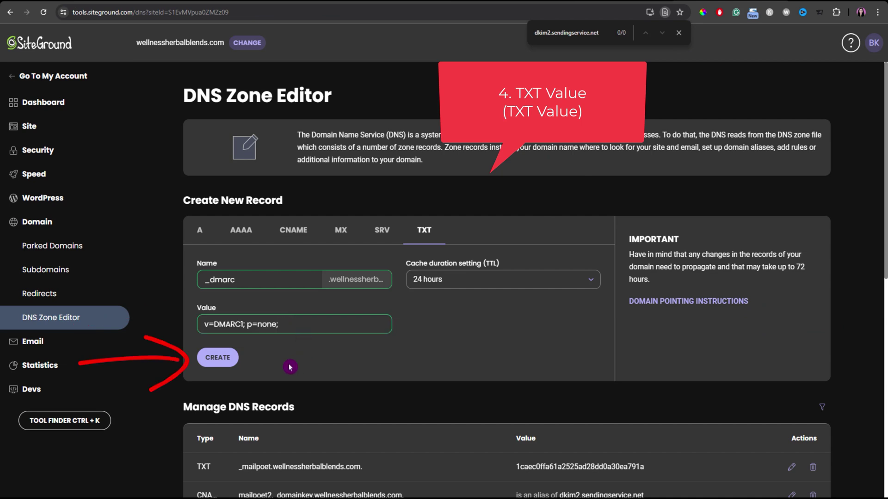
click(221, 359)
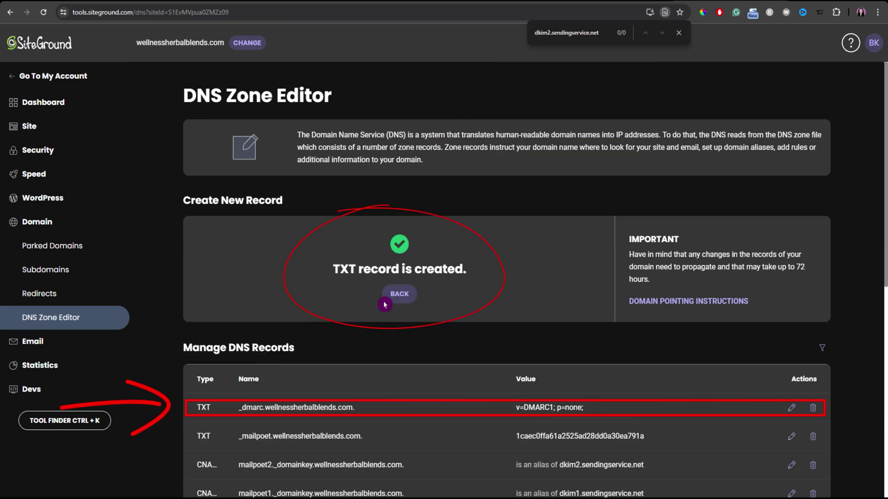
click(386, 302)
Verify the DNS records in MailPoet and copy the expected DMARC value flagged as duplicated.
scroll(380, 363, down, 5)
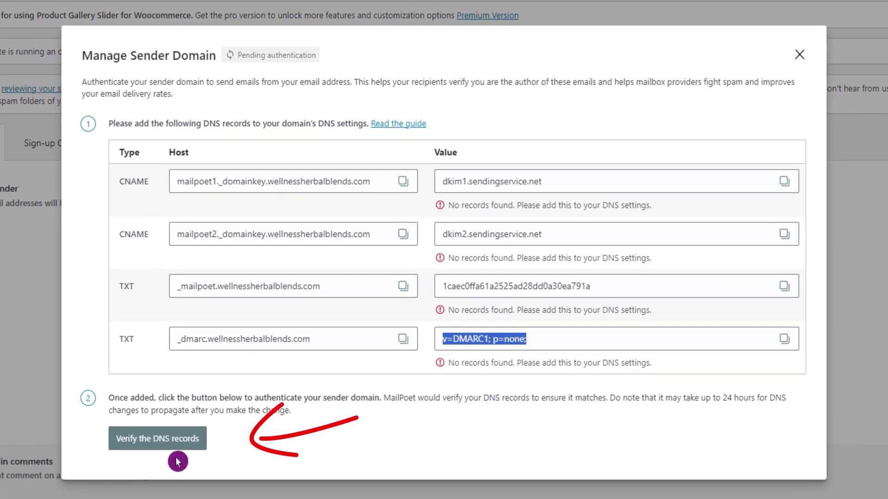
click(157, 442)
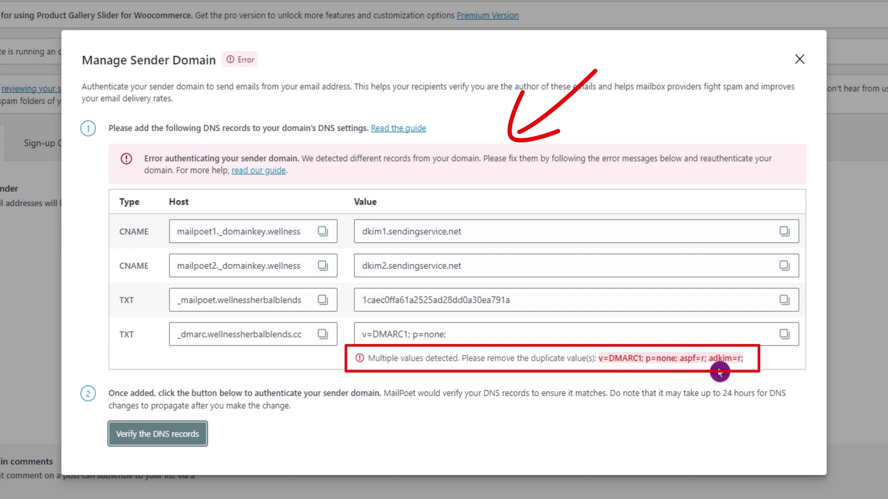
click(476, 339)
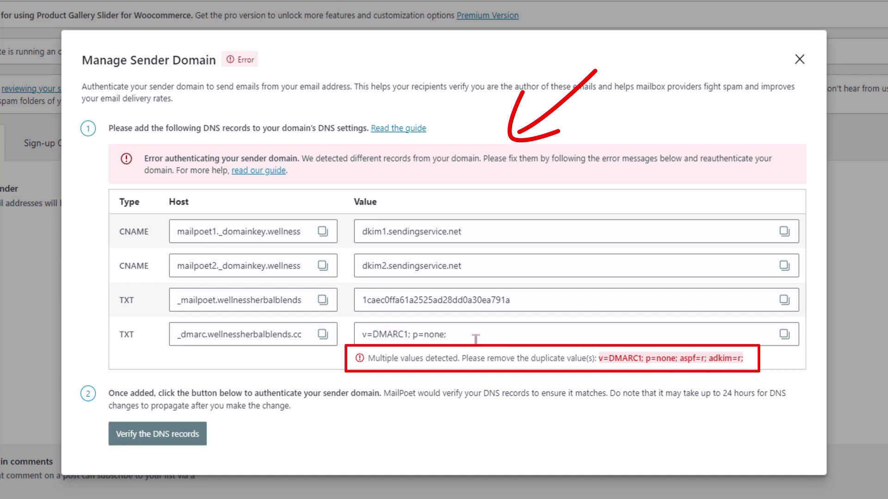
click(783, 336)
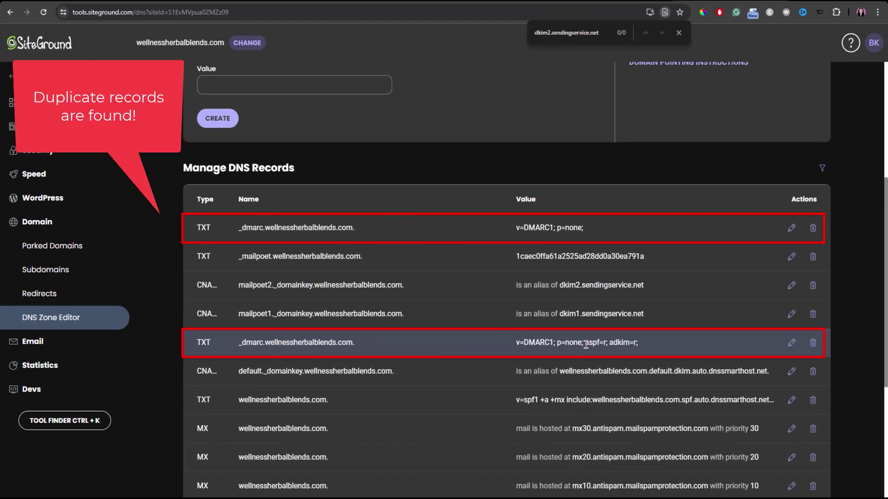
Change the second _dmarc record's value to v=DMARC1; p=none;, dropping aspf=r; adkim=r;.
drag(585, 345, 650, 346)
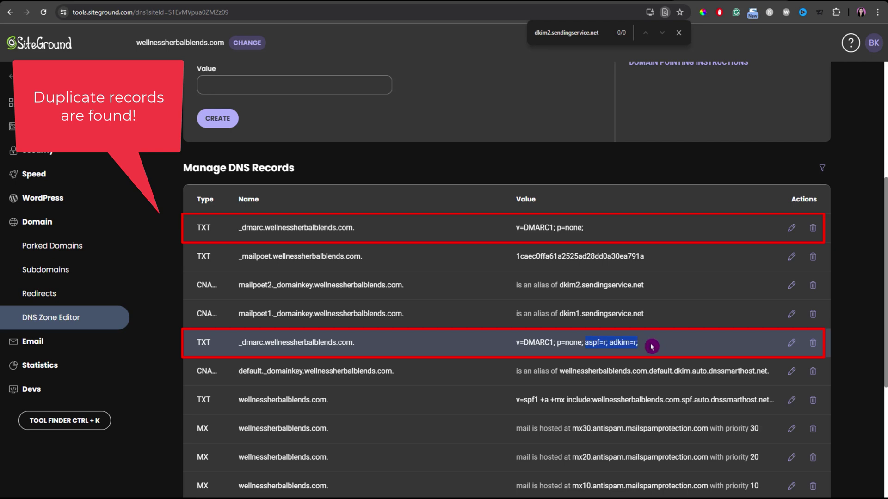
click(791, 343)
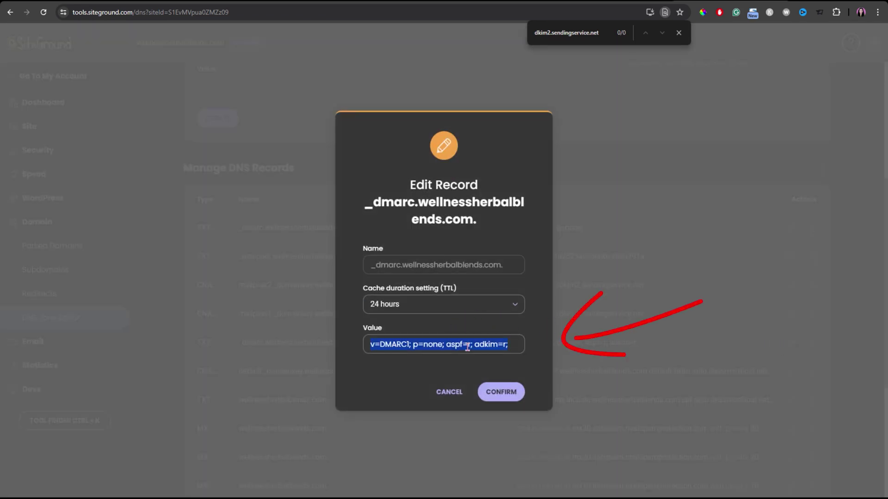
key(BackSpace)
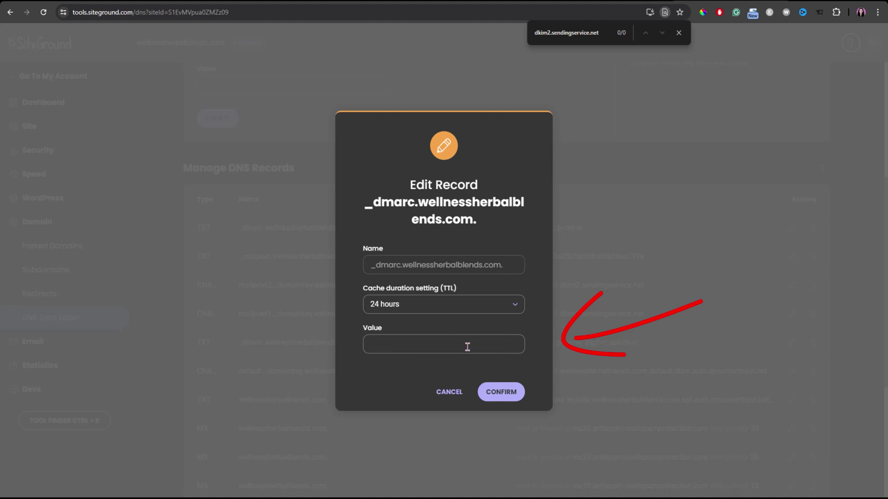
right_click(376, 348)
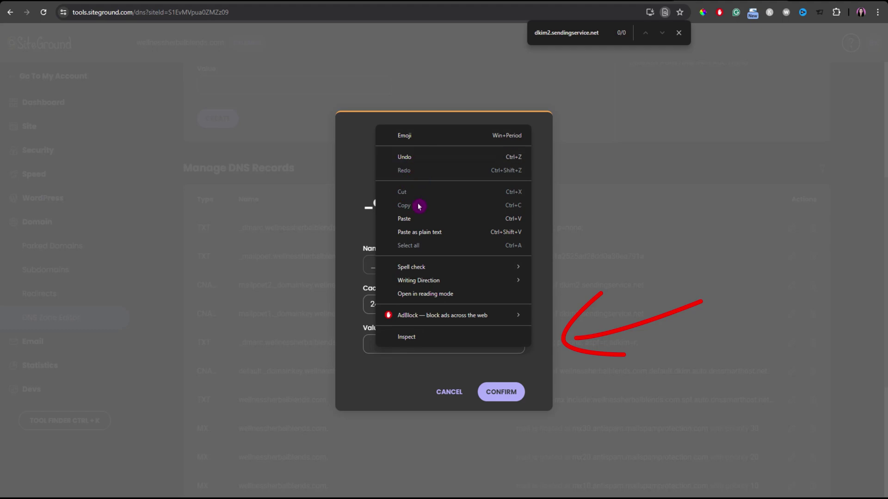
click(407, 219)
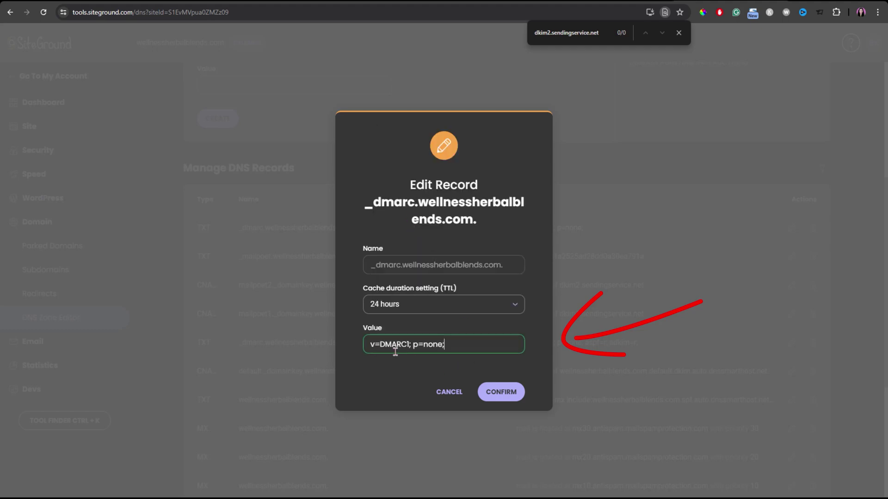
click(511, 394)
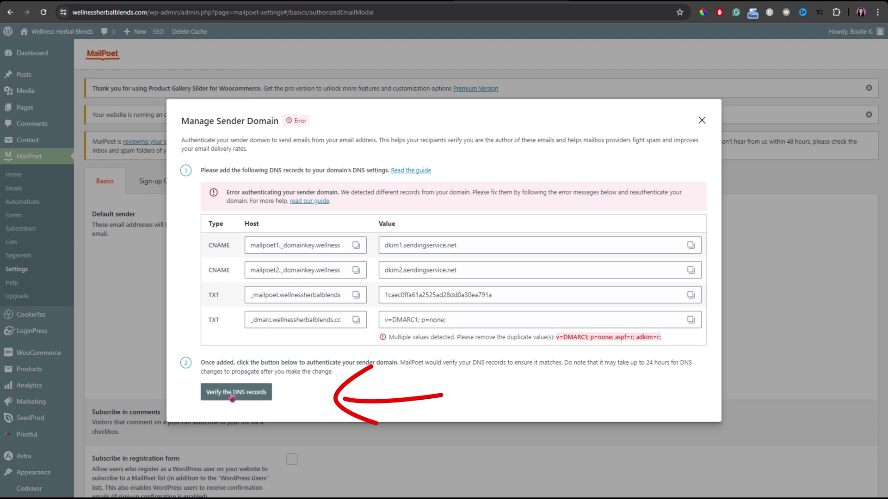
Re-run MailPoet's DNS record verification for wellnessherbalblends.com.
click(231, 397)
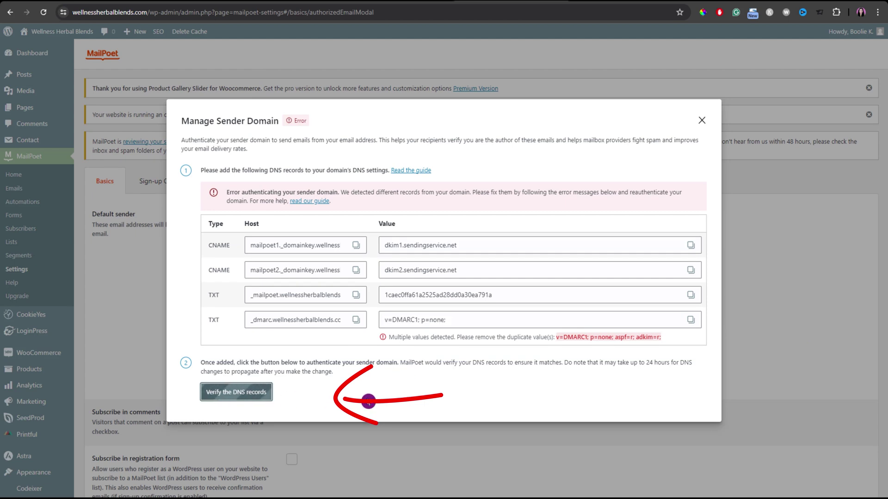